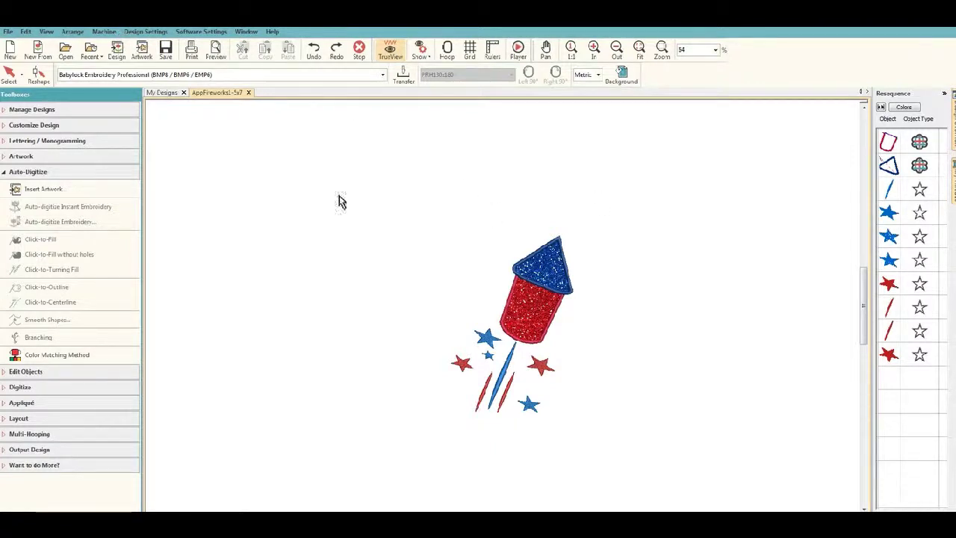
Step: In Background and Display Colors, switch to a factory article and list the Ladies T-shirt garments
click(137, 34)
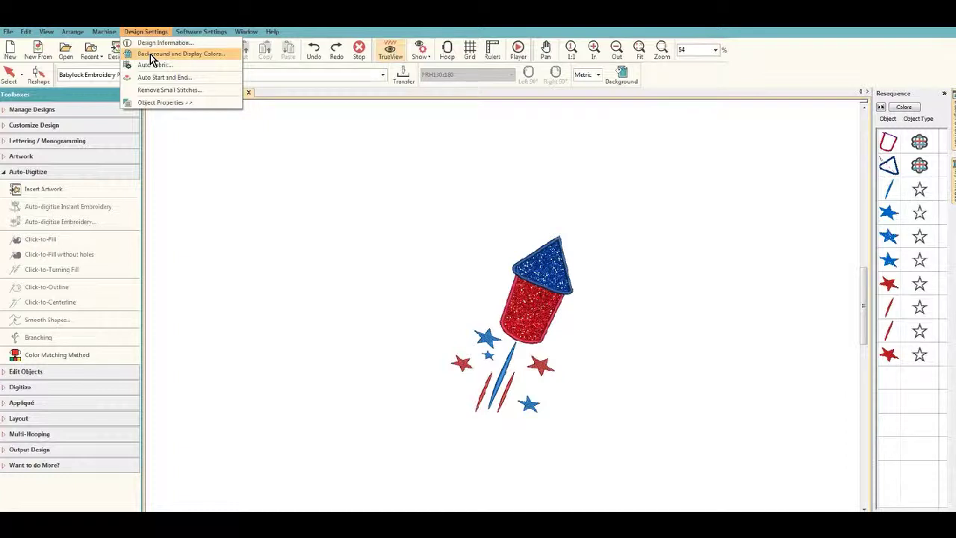
click(152, 58)
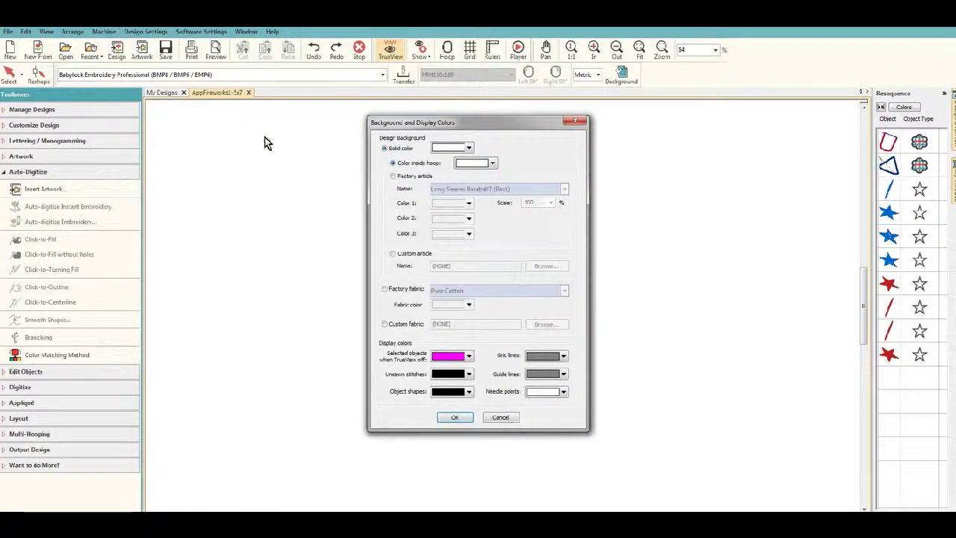
click(392, 177)
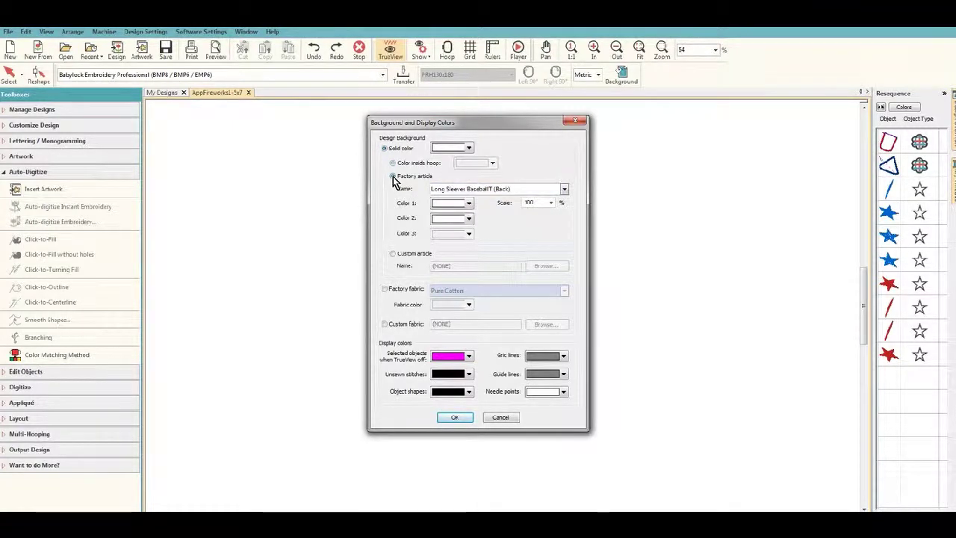
click(564, 189)
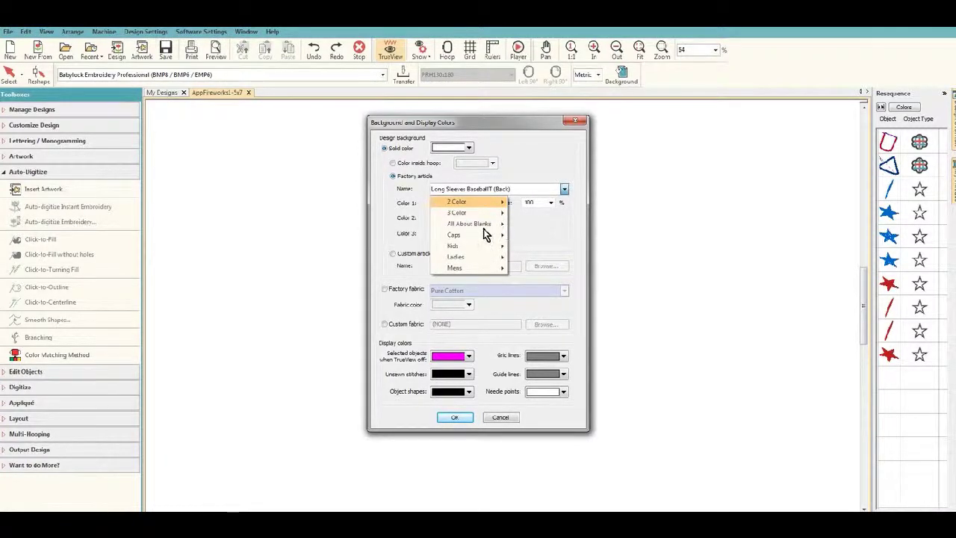
mouse_move(466, 256)
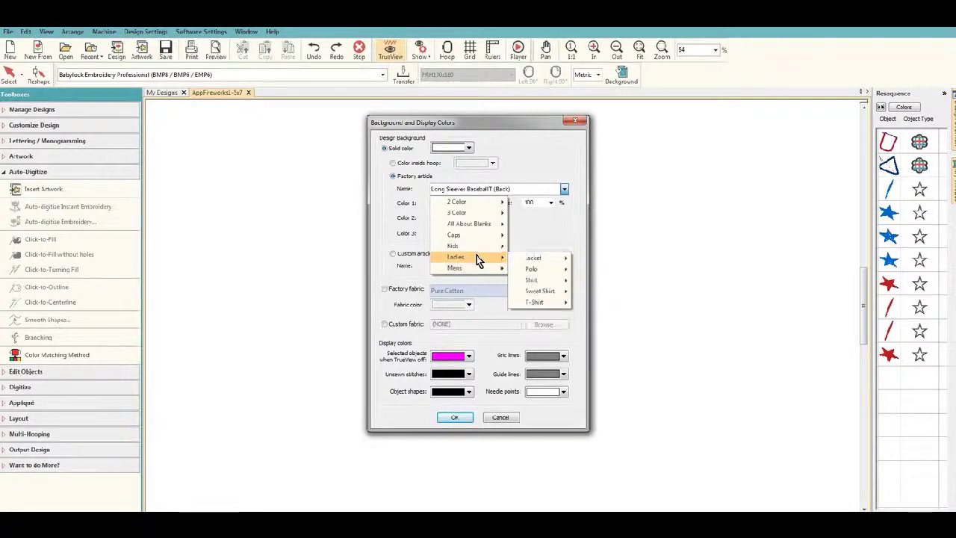
mouse_move(535, 301)
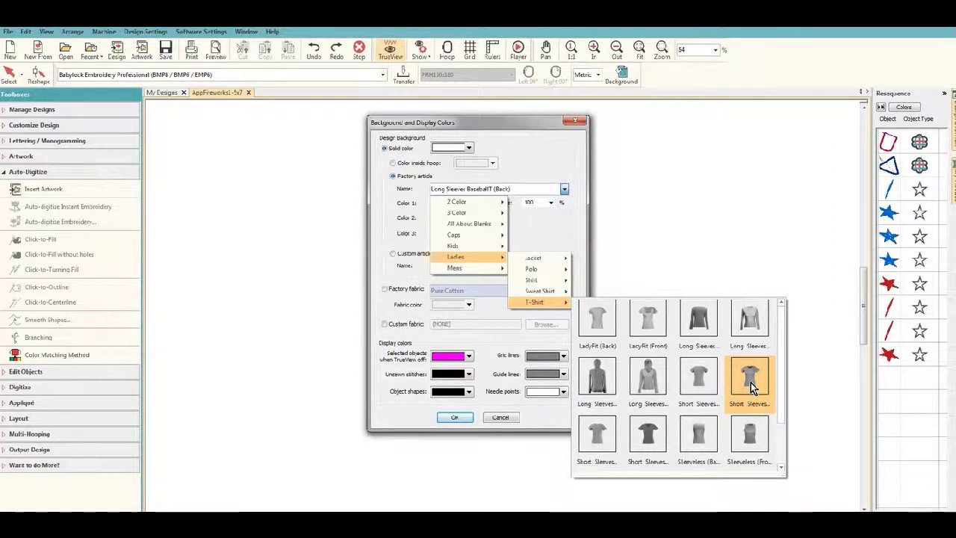
Step: Pick the Short Sleeves Crew Neck (Front) T-shirt and try light gray as its colour
click(751, 382)
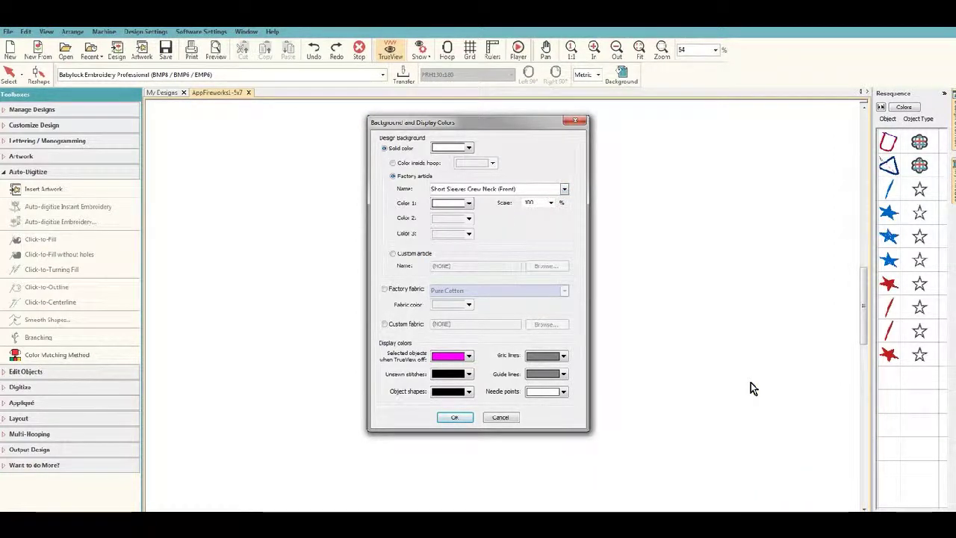
click(469, 205)
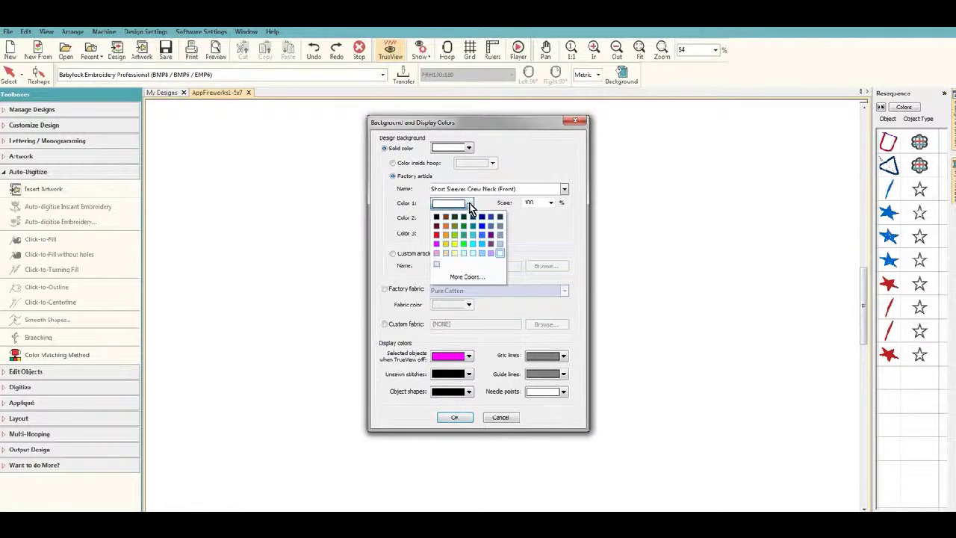
click(502, 243)
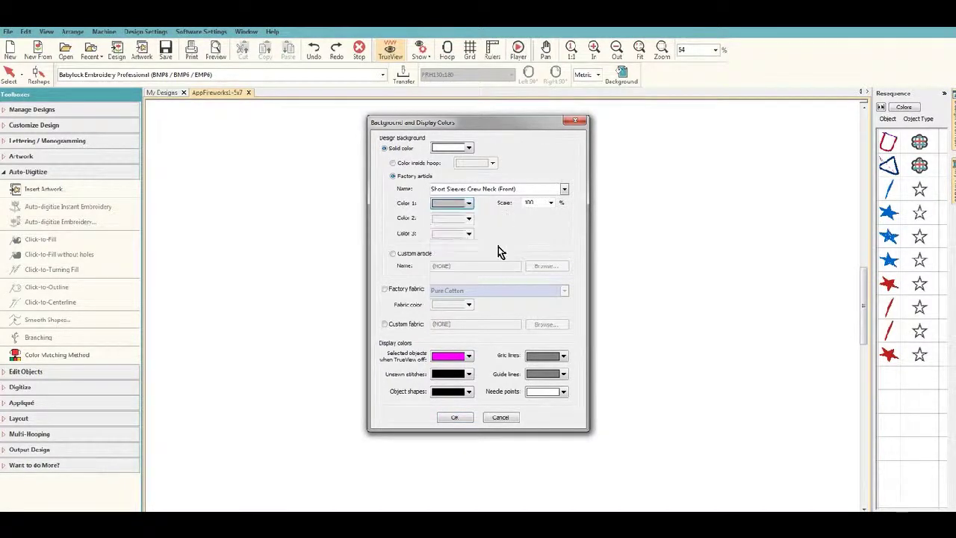
Step: Mix a custom black in More Colors for the garment's Color 1
click(469, 204)
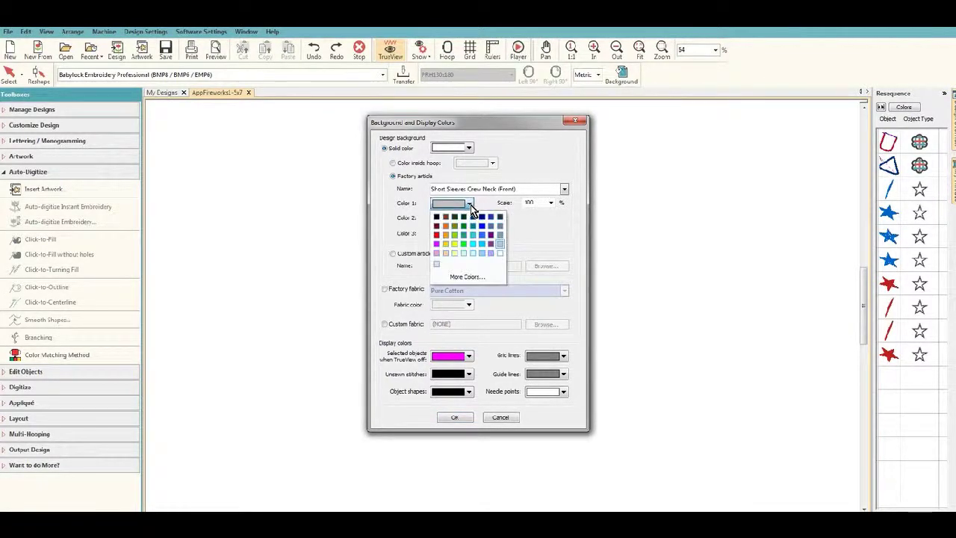
click(471, 276)
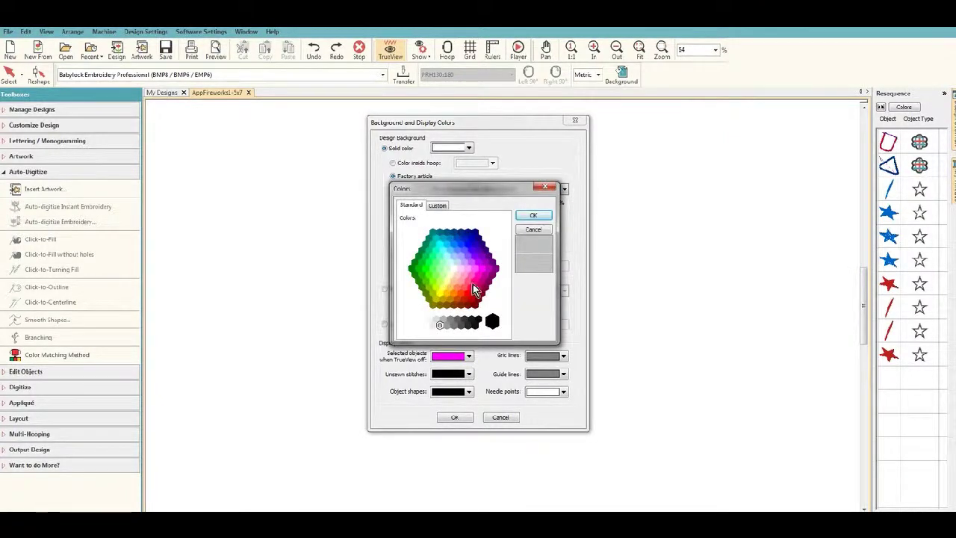
click(438, 205)
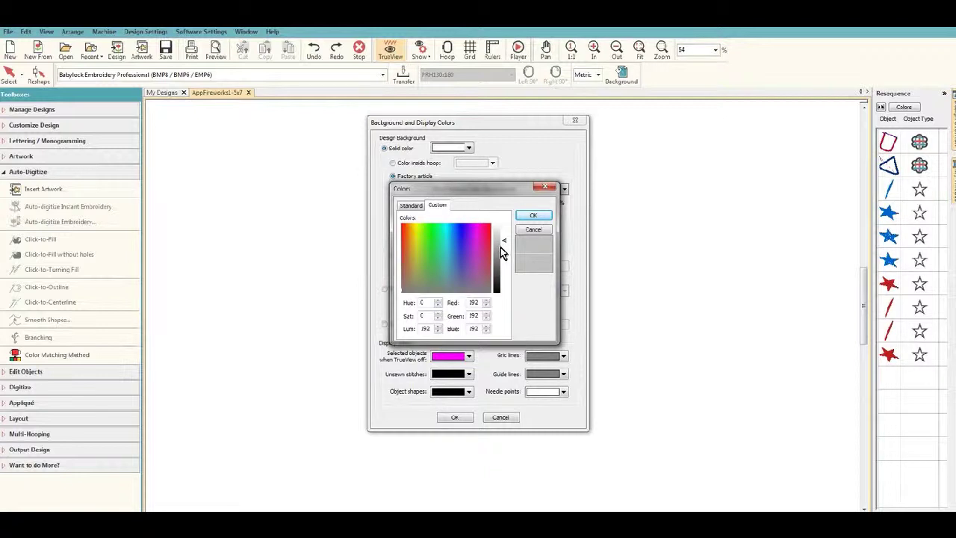
mouse_move(505, 246)
mouse_down()
mouse_move(502, 239)
mouse_move(493, 288)
mouse_move(504, 284)
mouse_up()
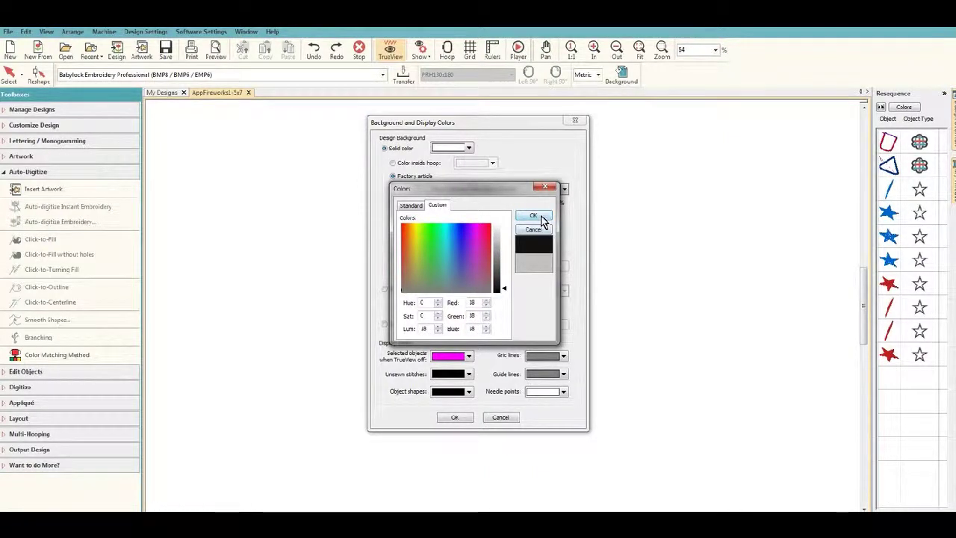
click(534, 217)
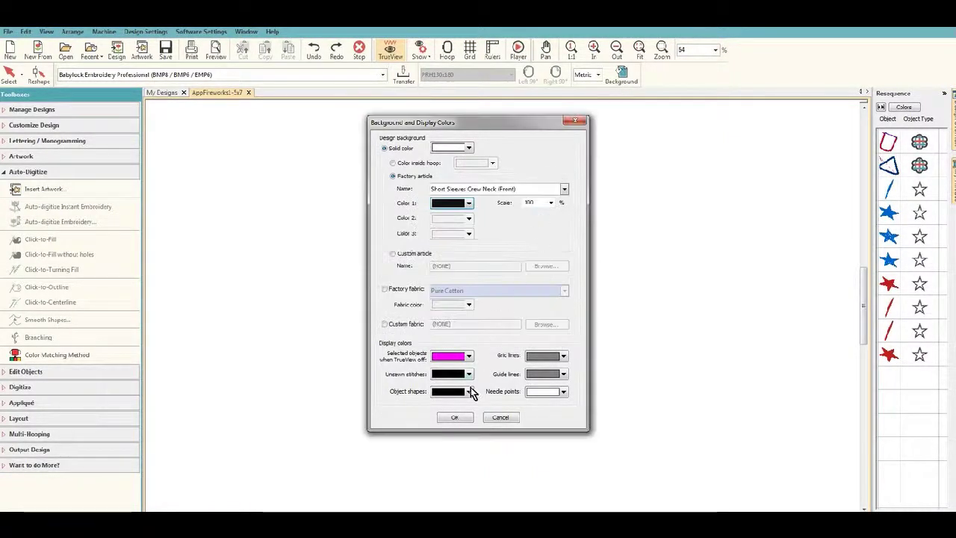
Step: Apply the black T-shirt background, select the whole rocket design and move it onto the chest
click(455, 416)
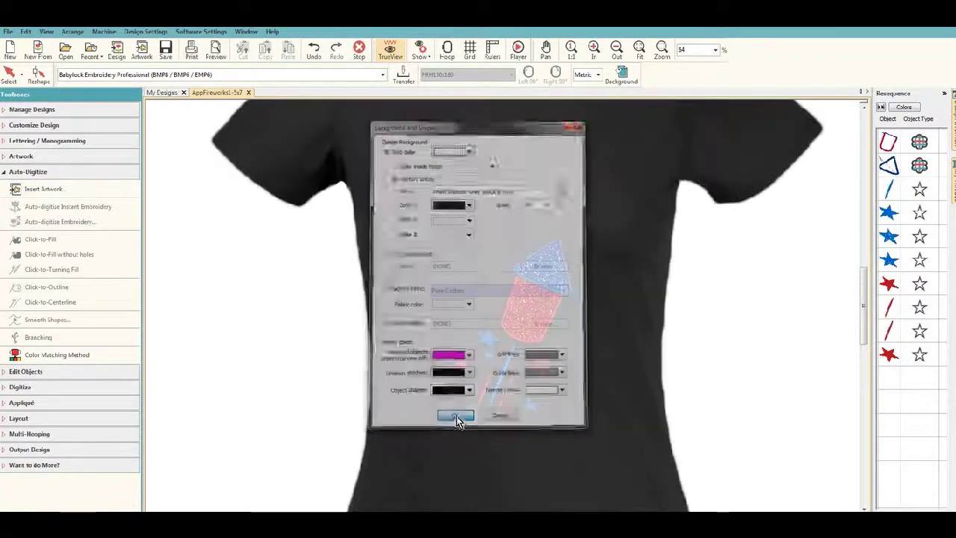
scroll(668, 266, down, 1)
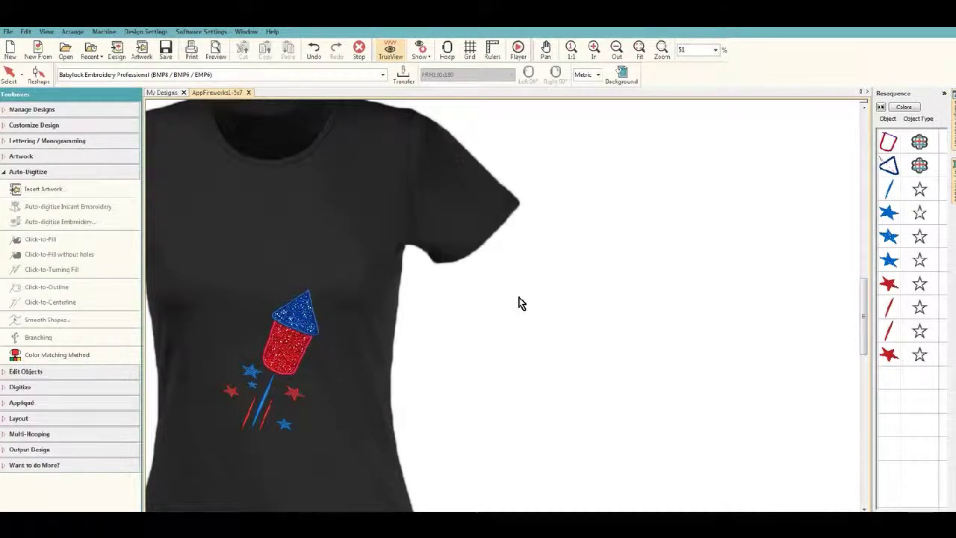
key(1)
click(889, 141)
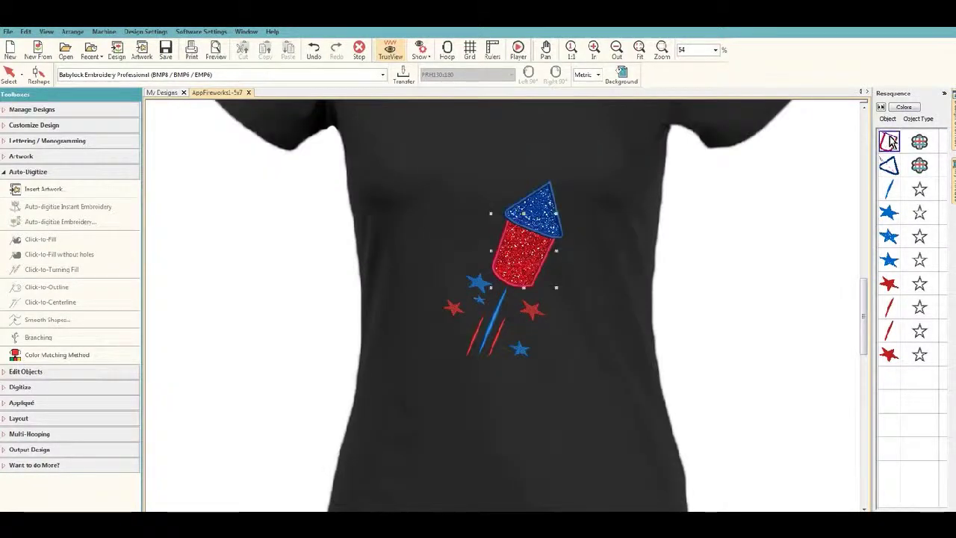
shift+click(888, 355)
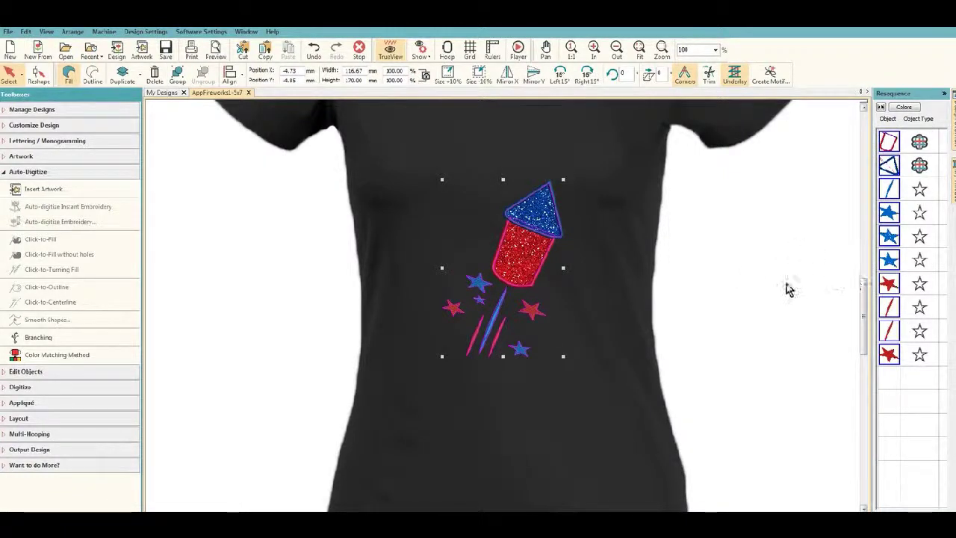
scroll(472, 315, down, 1)
scroll(486, 301, down, 1)
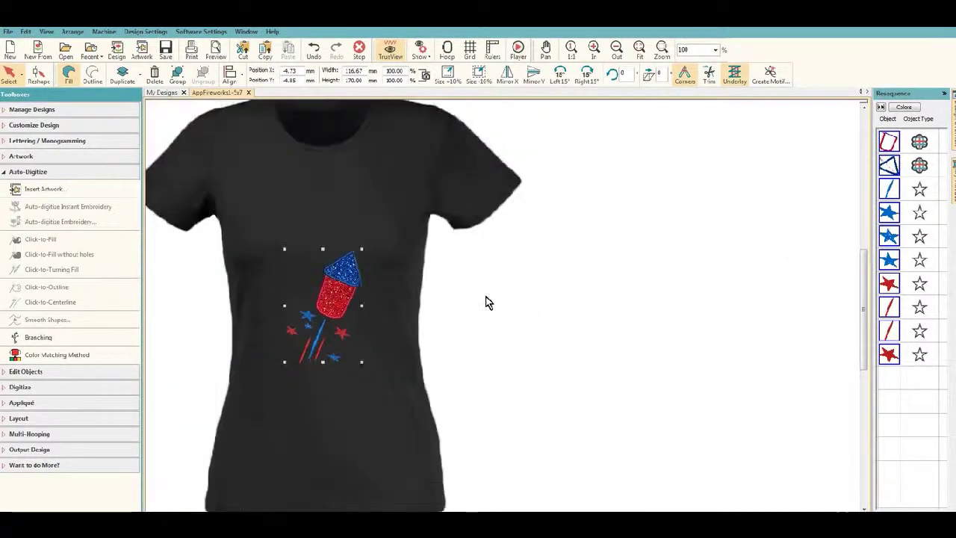
drag(340, 298, 336, 242)
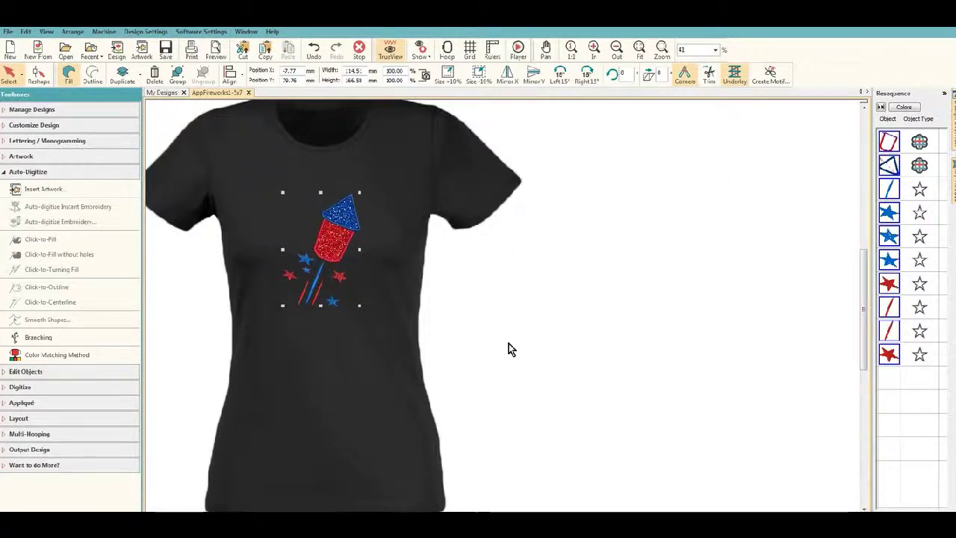
Step: Scroll the canvas until the whole T-shirt mock-up is centred in view
scroll(568, 493, left, 2)
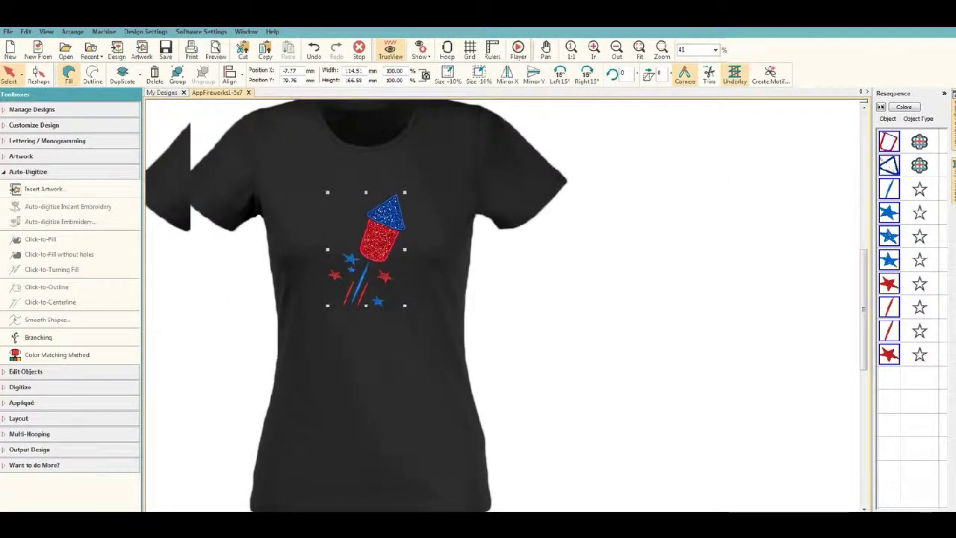
scroll(567, 493, left, 1)
scroll(567, 493, left, 1)
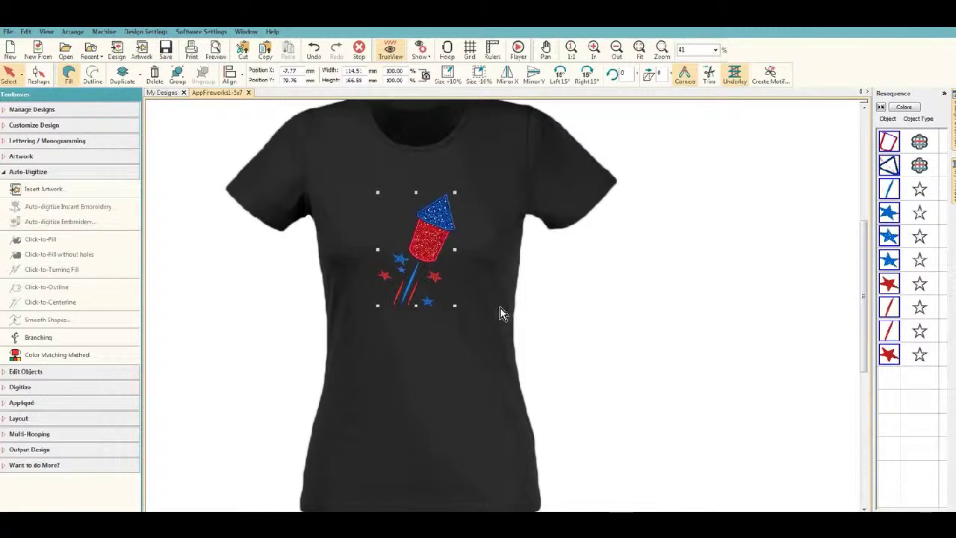
scroll(500, 308, down, 1)
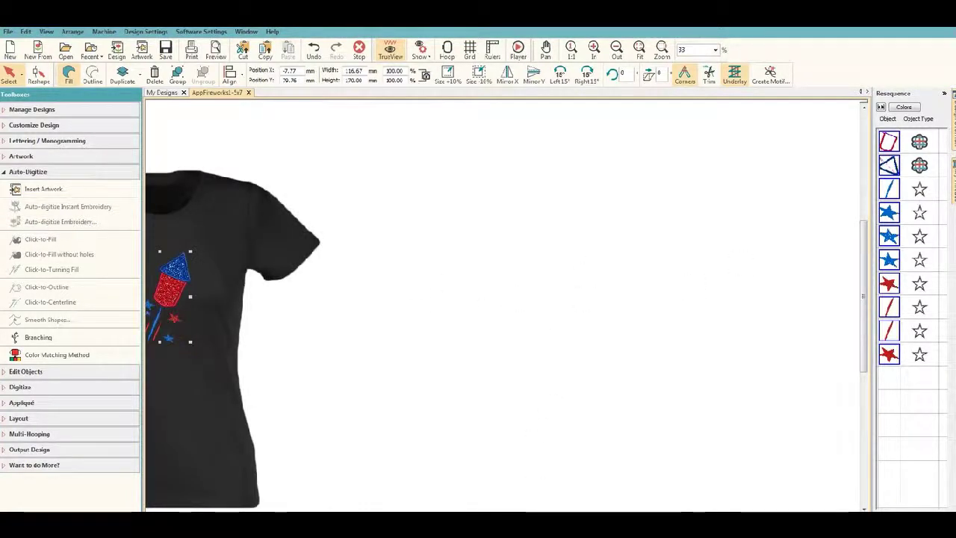
scroll(504, 306, left, 2)
scroll(504, 307, left, 2)
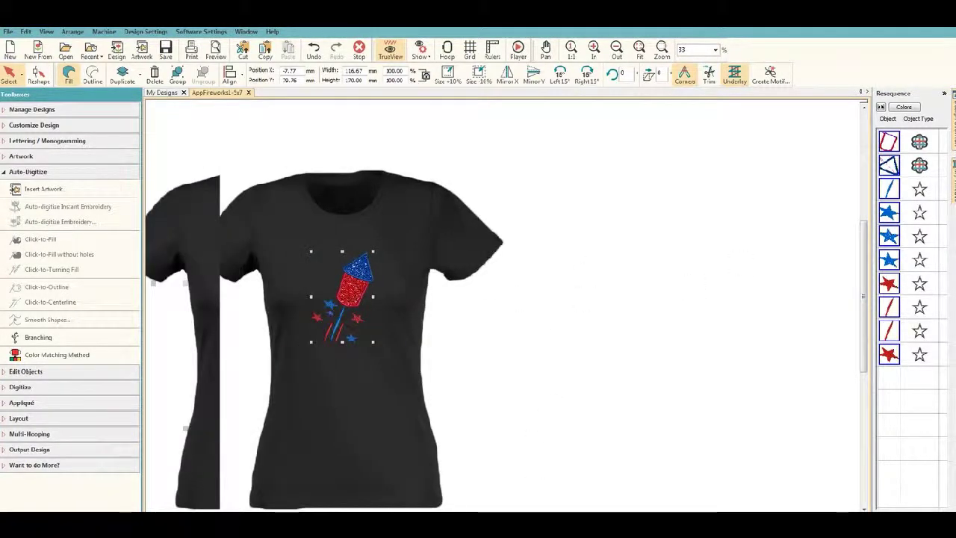
scroll(504, 306, left, 1)
scroll(504, 306, left, 1)
scroll(504, 306, left, 1)
scroll(504, 306, left, 1)
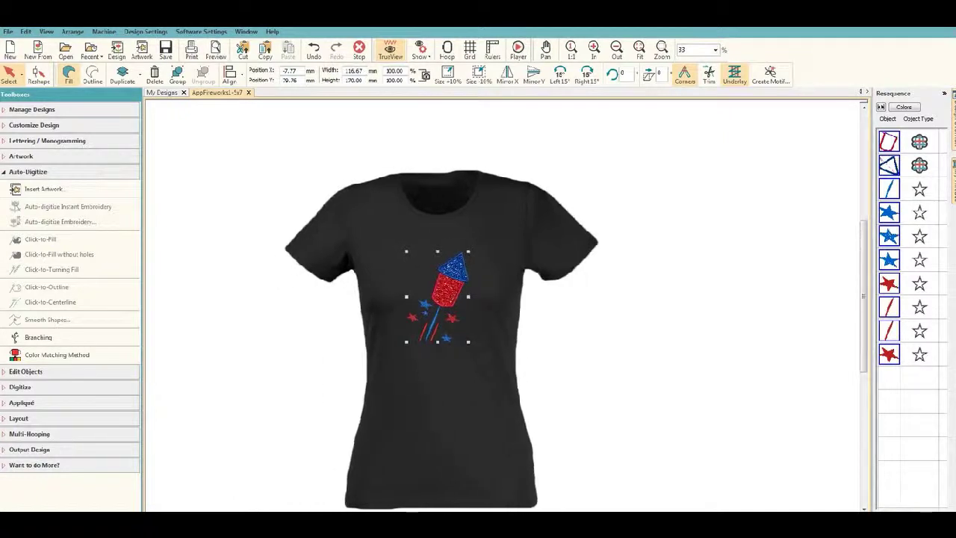
scroll(641, 369, left, 1)
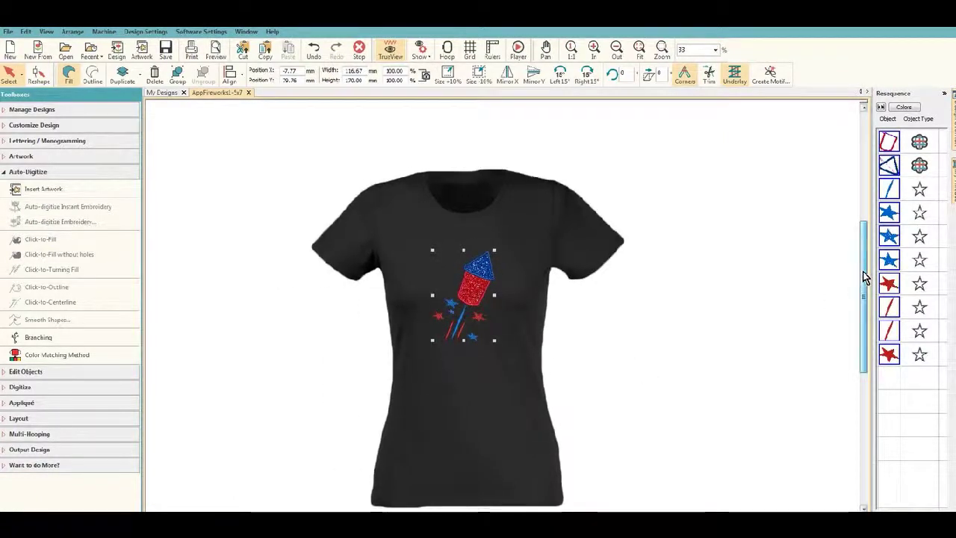
drag(863, 276, 862, 284)
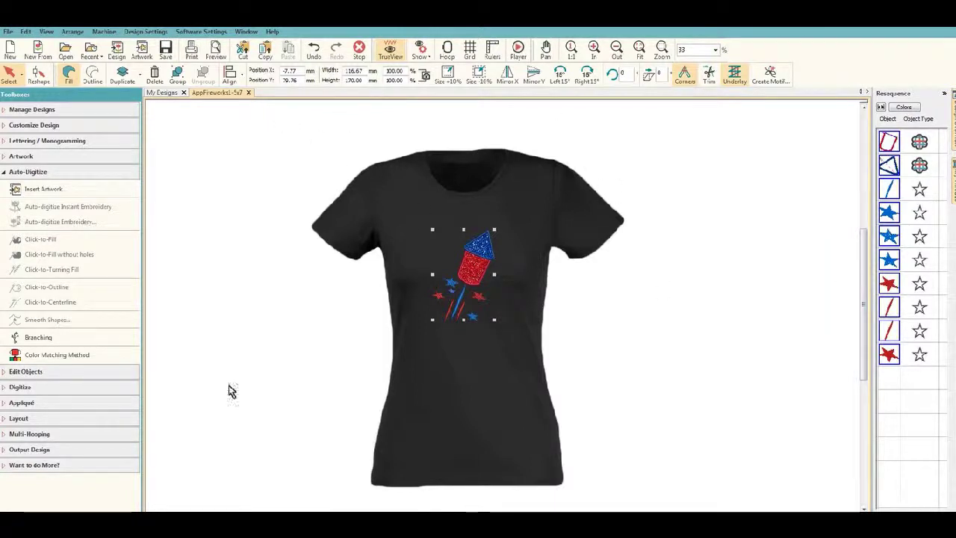
Step: Capture a design image of the current design window
click(9, 33)
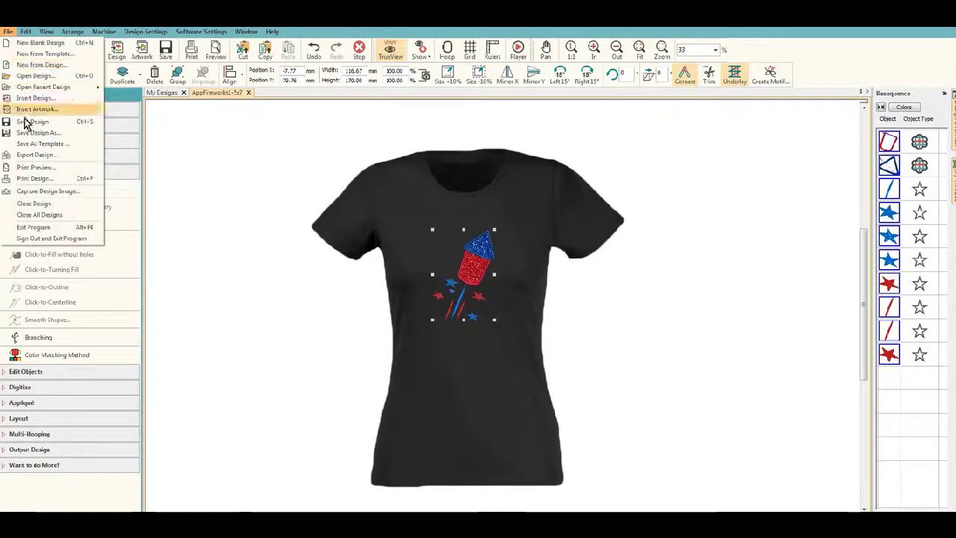
click(57, 192)
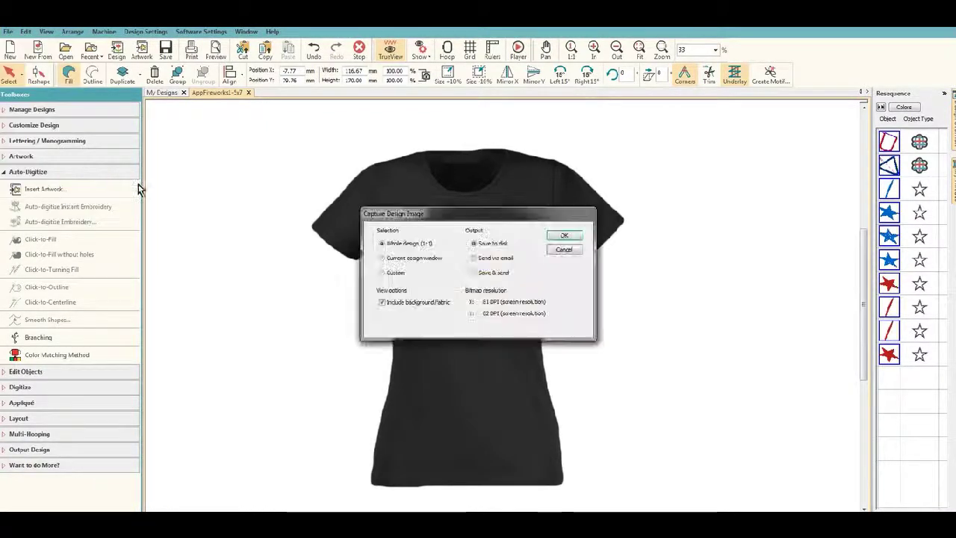
click(393, 259)
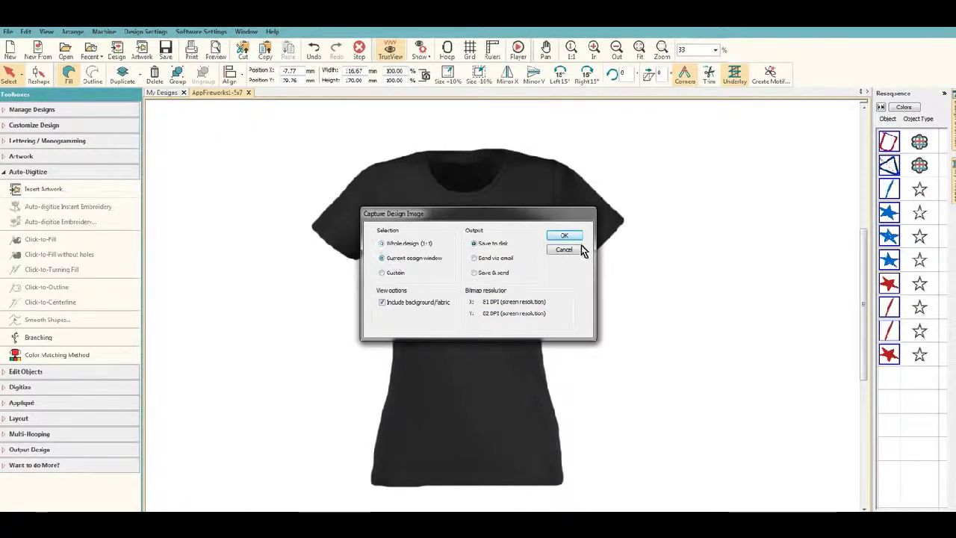
click(567, 236)
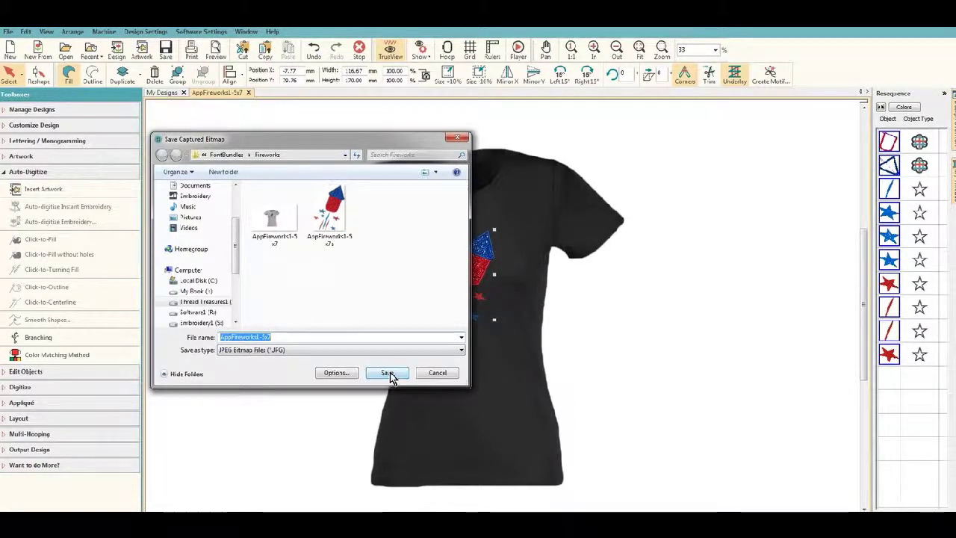
Step: Save the capture as the JPEG AppFireworks1-5x7b instead of replacing the existing file
click(388, 373)
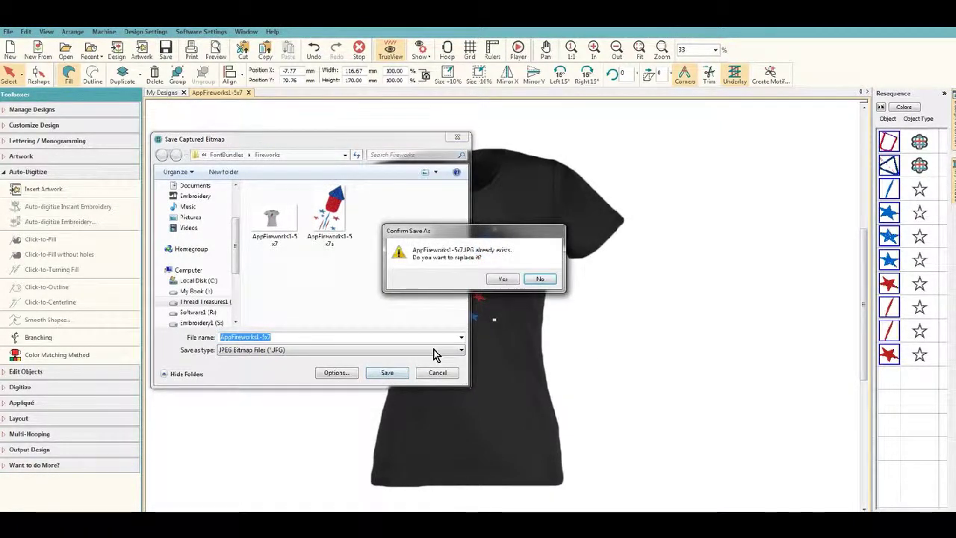
click(541, 279)
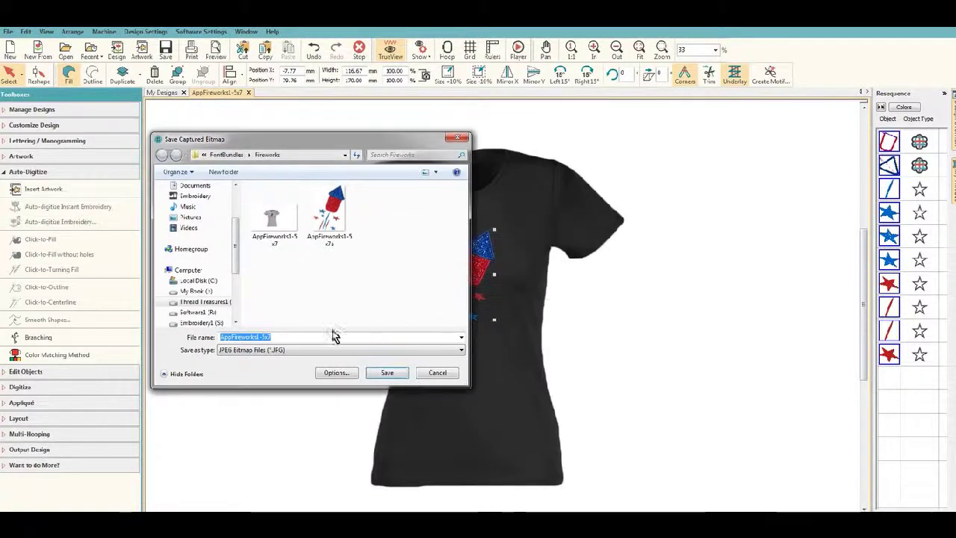
click(295, 337)
text(b)
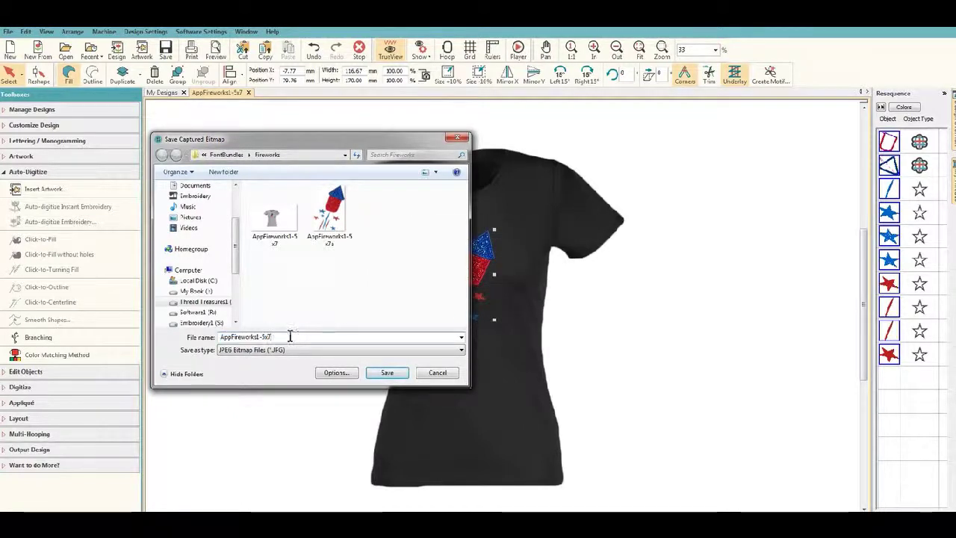
click(387, 373)
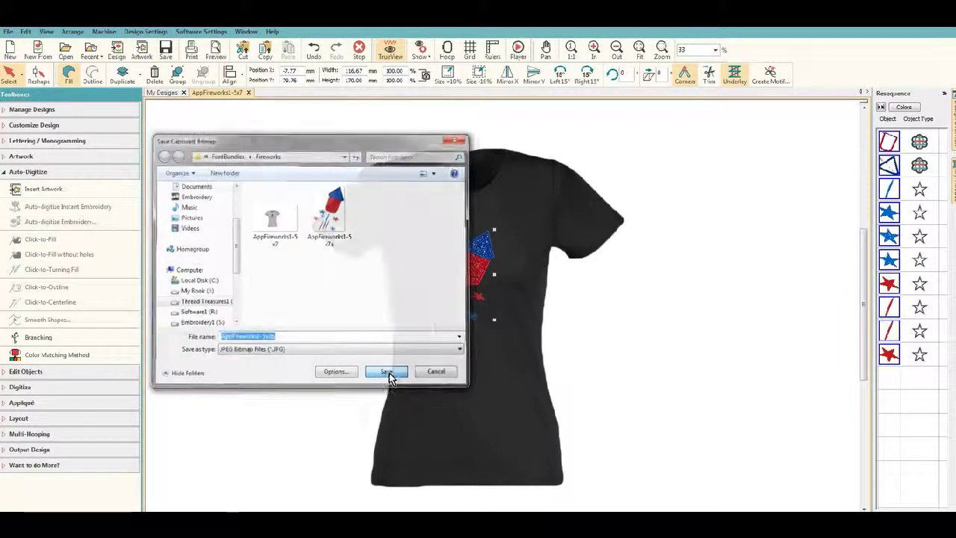
Step: Open AppFireworks1-5x7b from Q:\~ThreadTreasuresDesigns\~HatchTests\FontBundles\Fireworks, check it, then close the viewer
key(super)
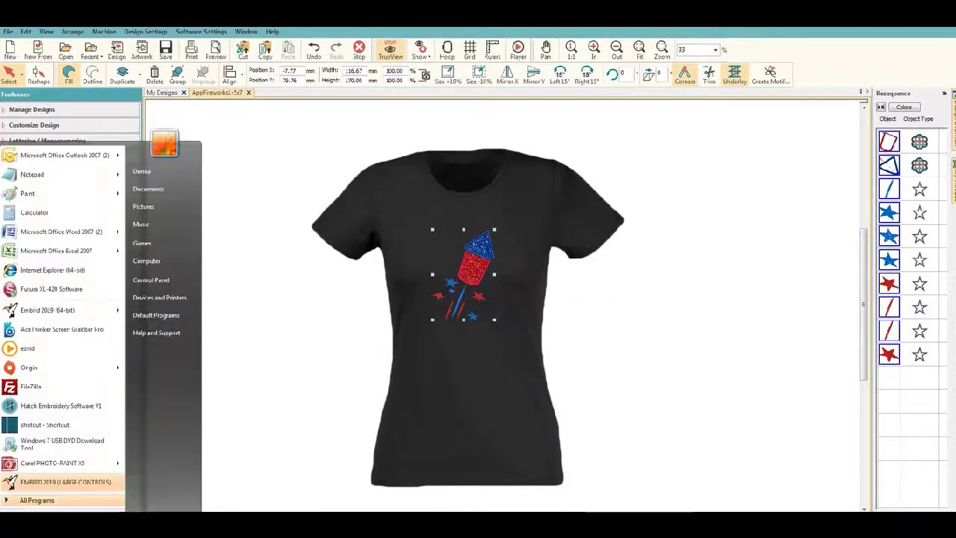
click(155, 261)
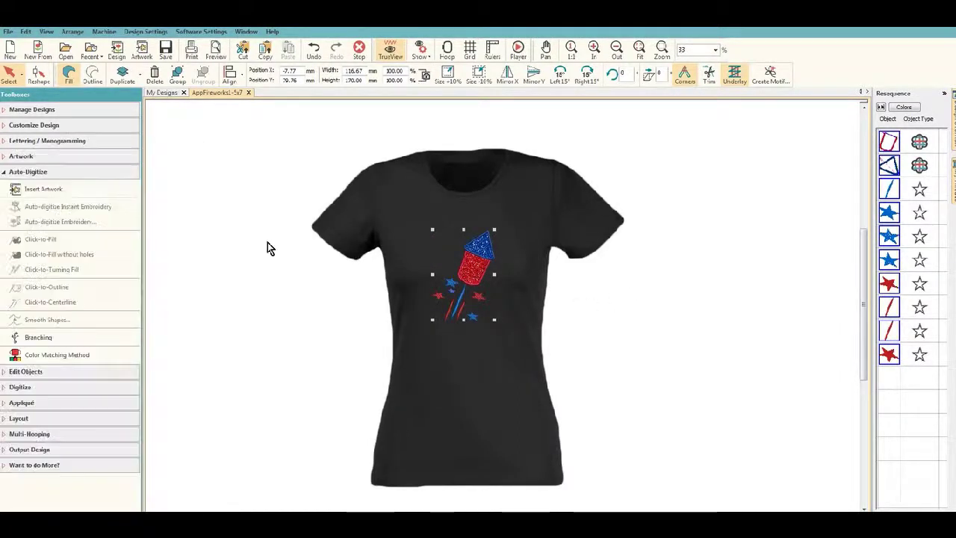
double_click(496, 101)
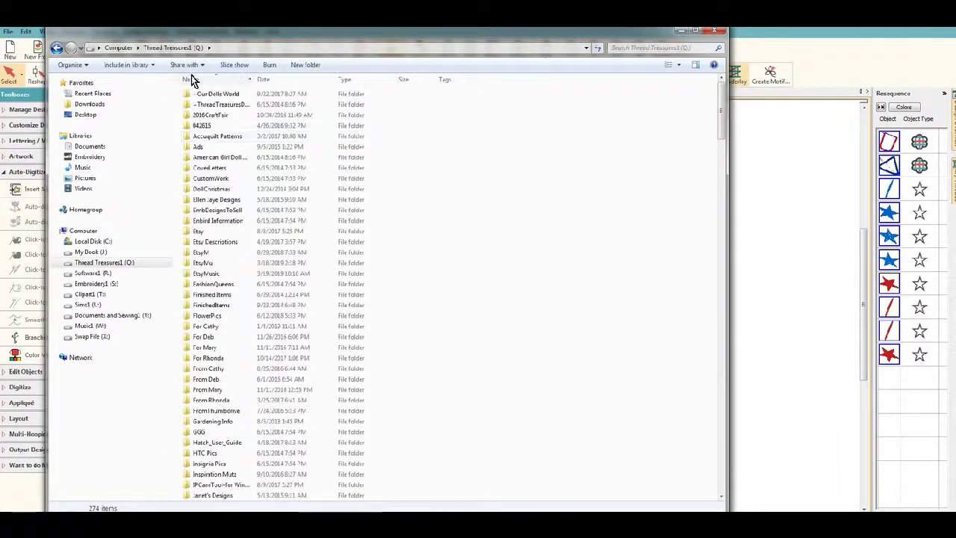
double_click(221, 105)
double_click(216, 96)
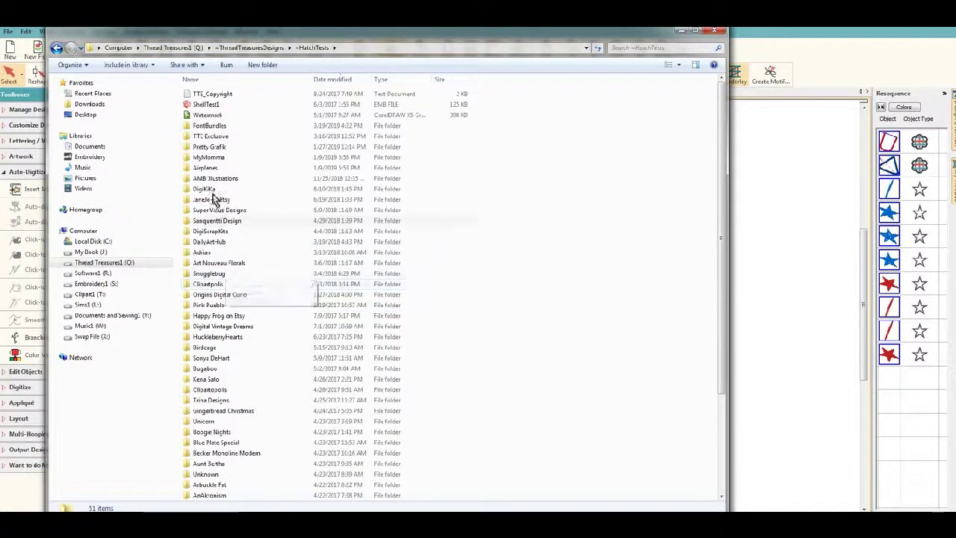
double_click(211, 125)
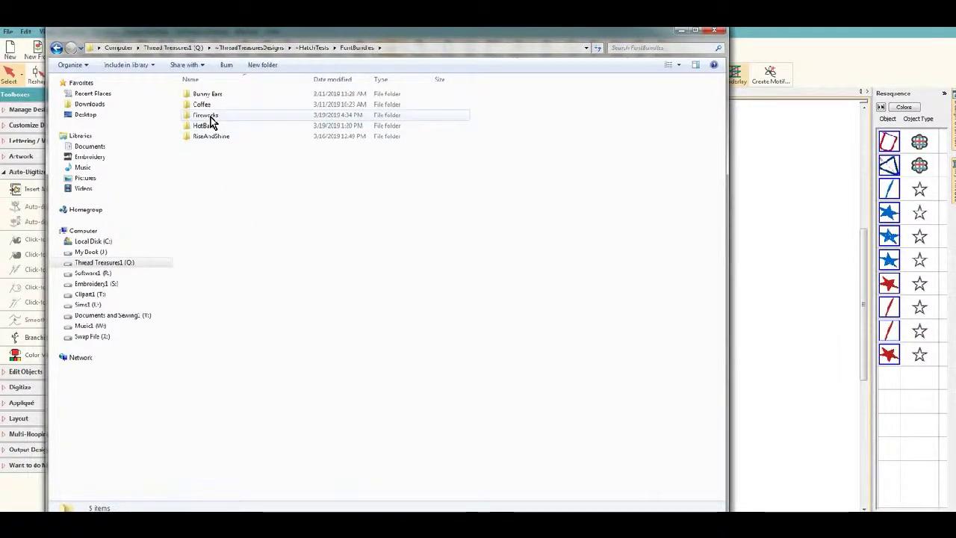
double_click(206, 116)
double_click(431, 118)
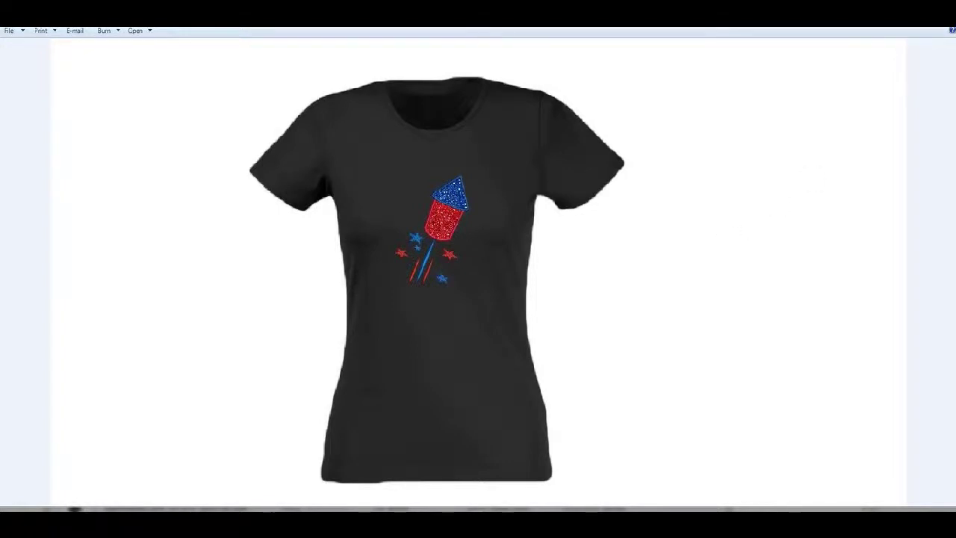
key(alt+F4)
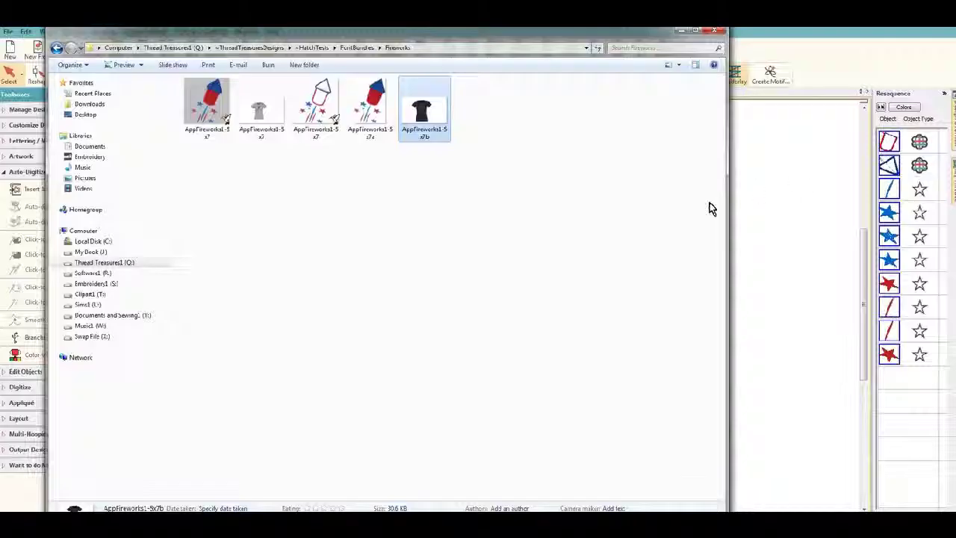